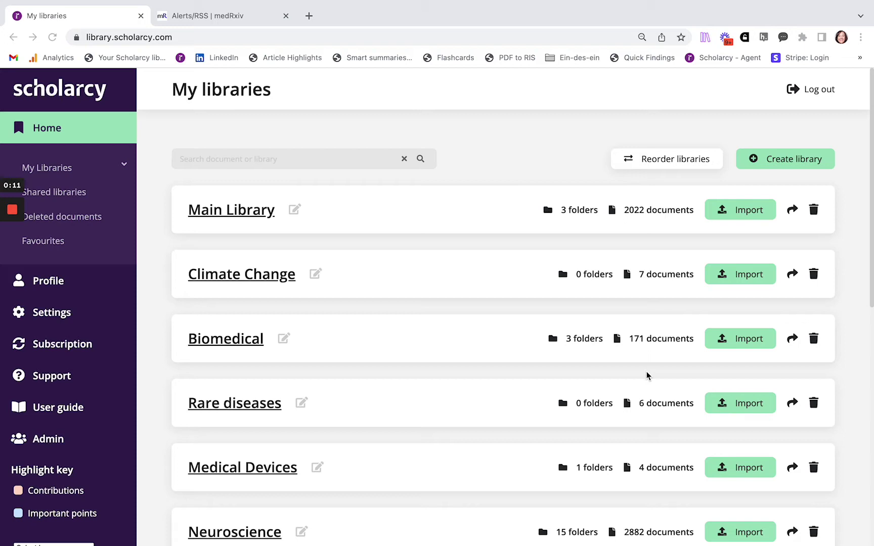
- Open the Biomedical library and look over its three folders and 119 articles
scroll(491, 336, down, 1)
scroll(491, 335, up, 1)
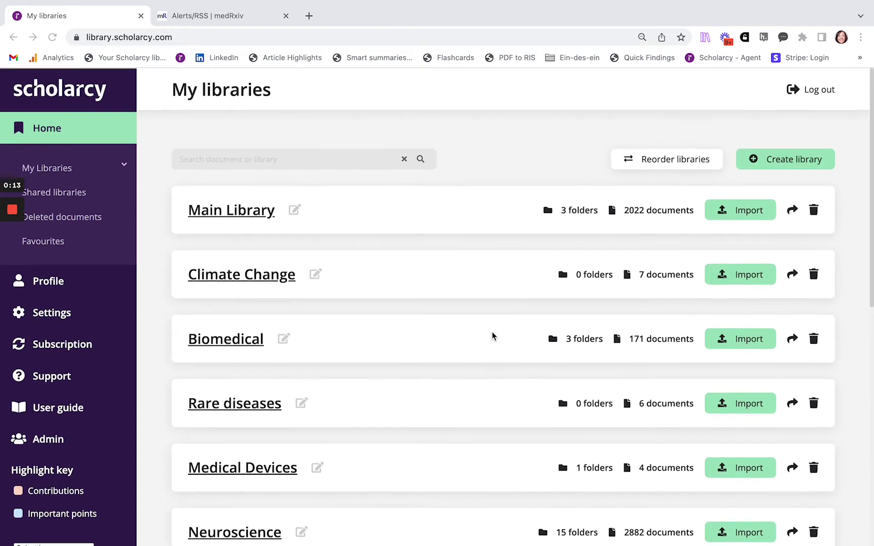
scroll(492, 334, down, 2)
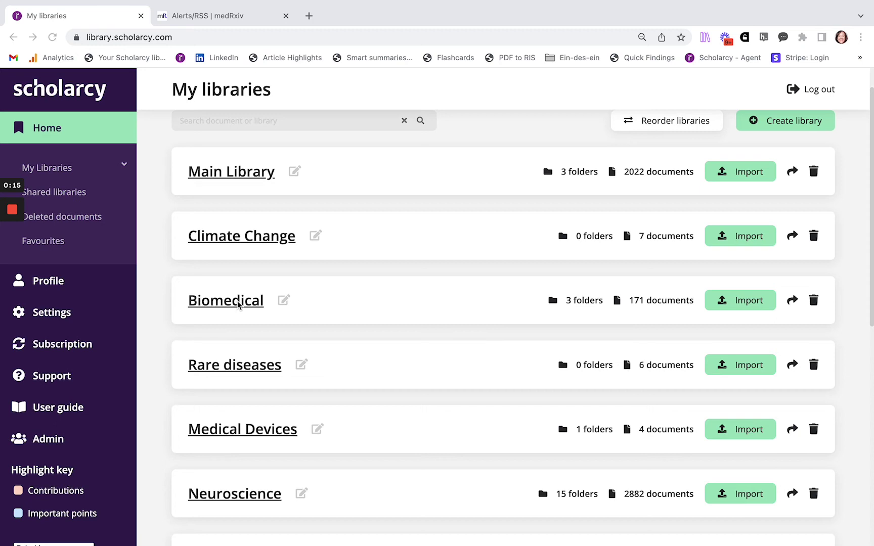
click(230, 302)
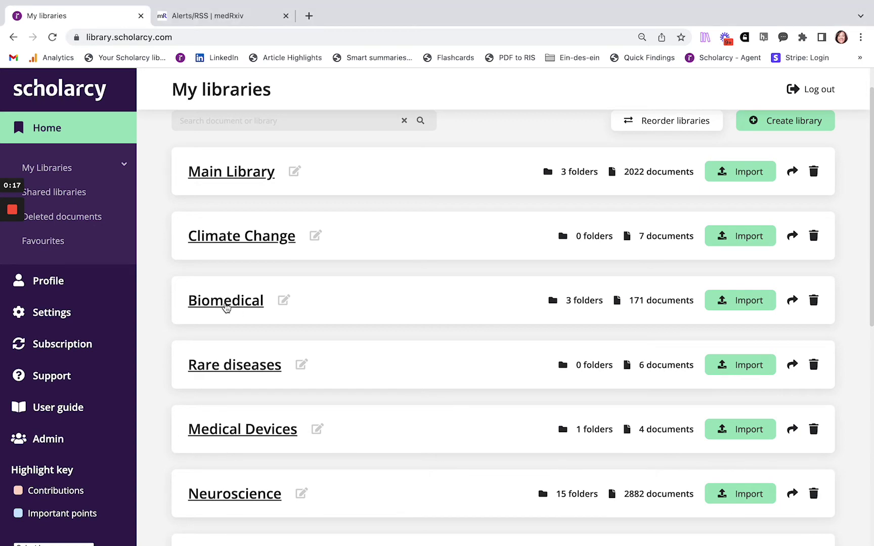
click(230, 302)
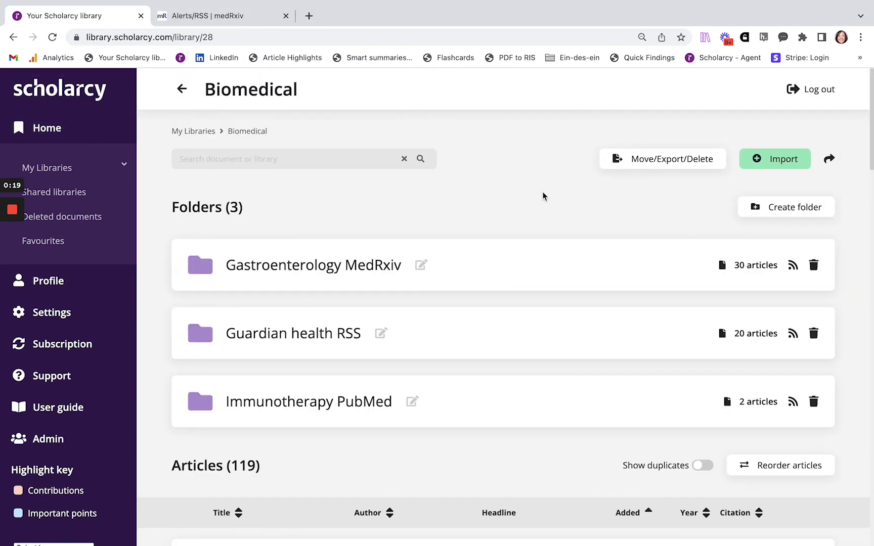
scroll(543, 197, down, 2)
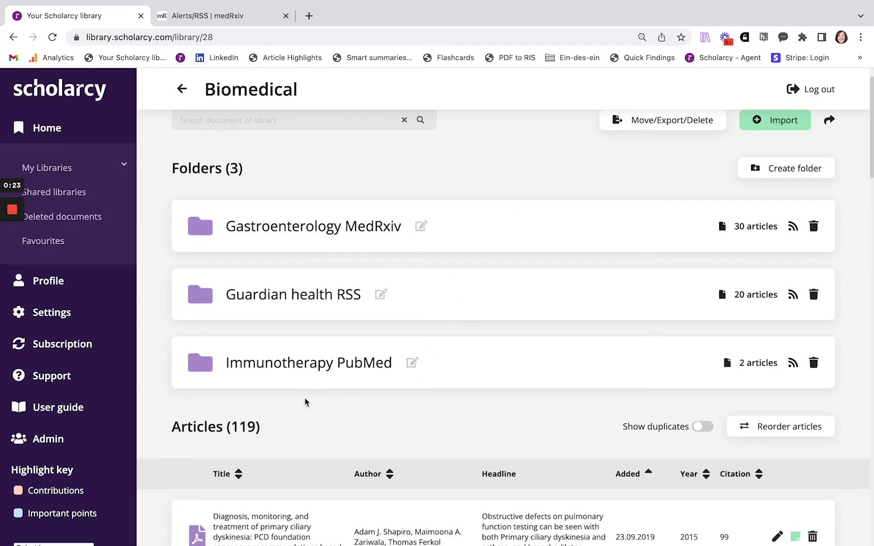
scroll(304, 399, up, 2)
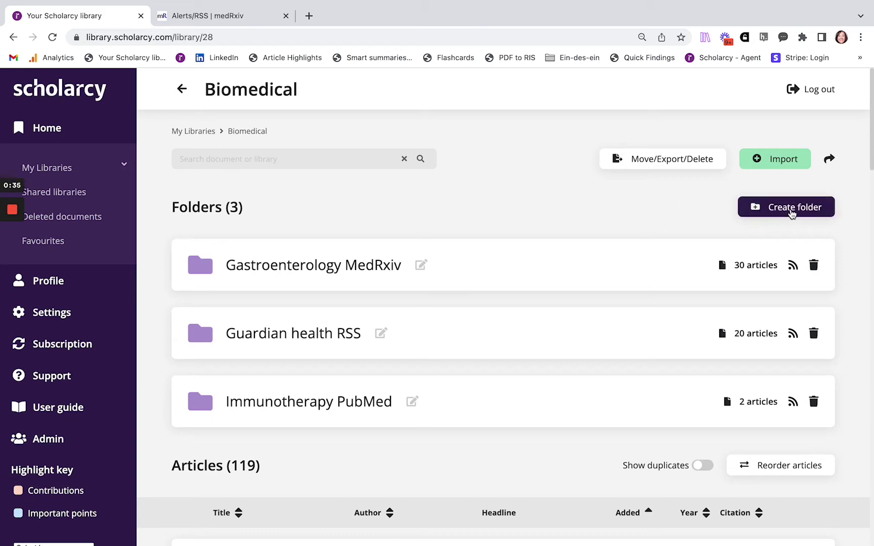
- Create a 'Dermatology - RSS' folder, start its RSS feed setup, and go to medRxiv's Alerts/RSS page
click(792, 212)
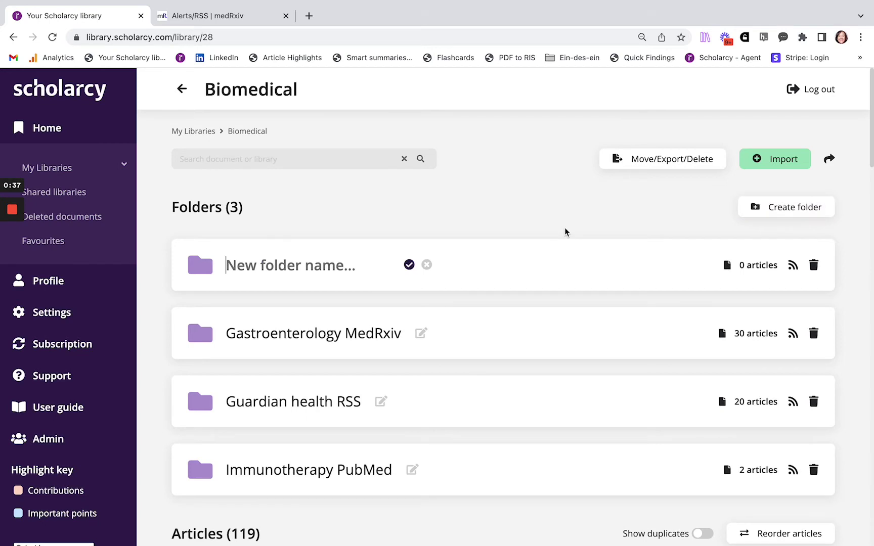
text(Dermato)
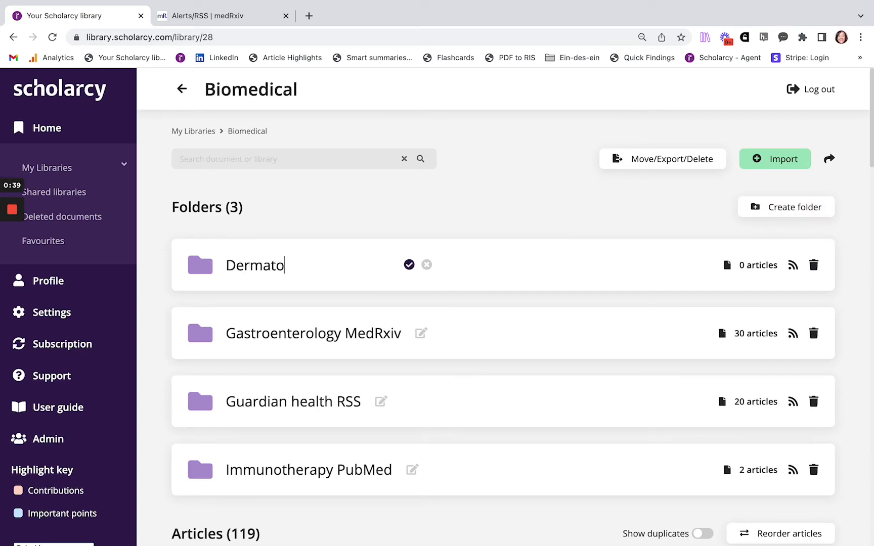
text(logy - RSS)
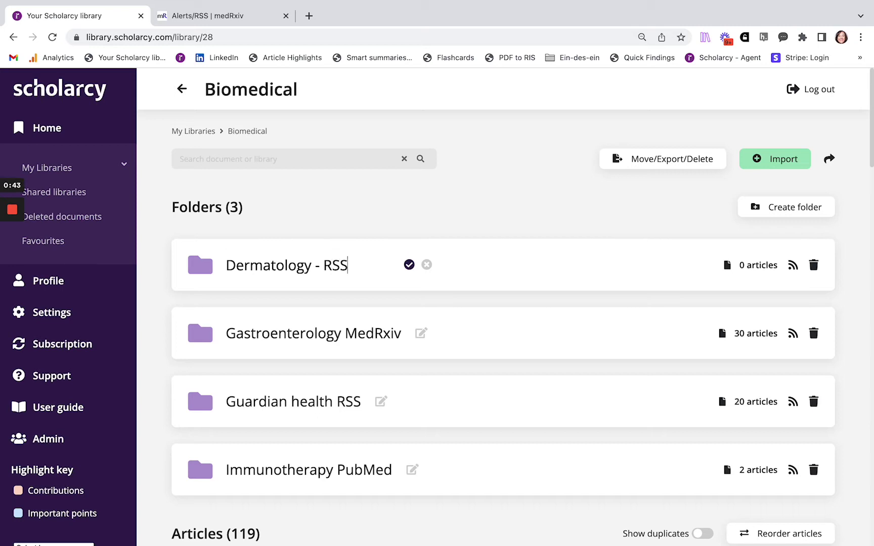
key(Return)
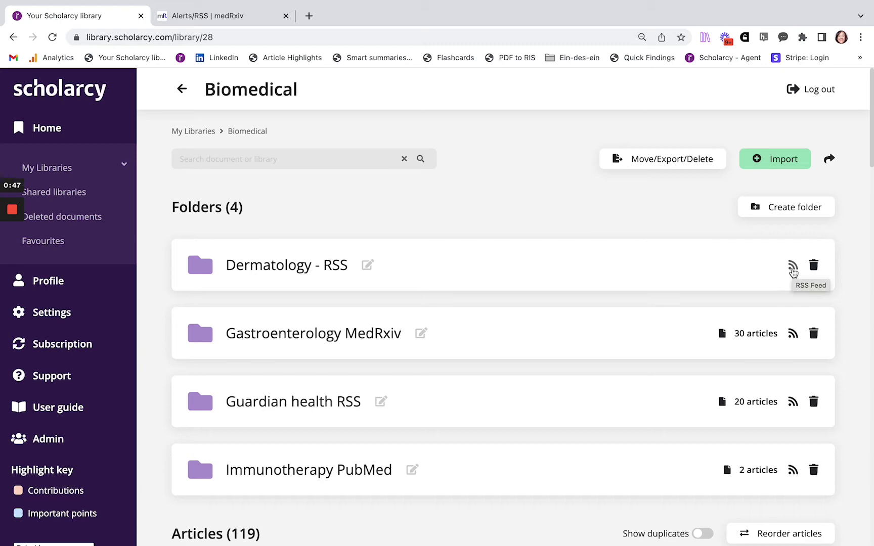
click(793, 268)
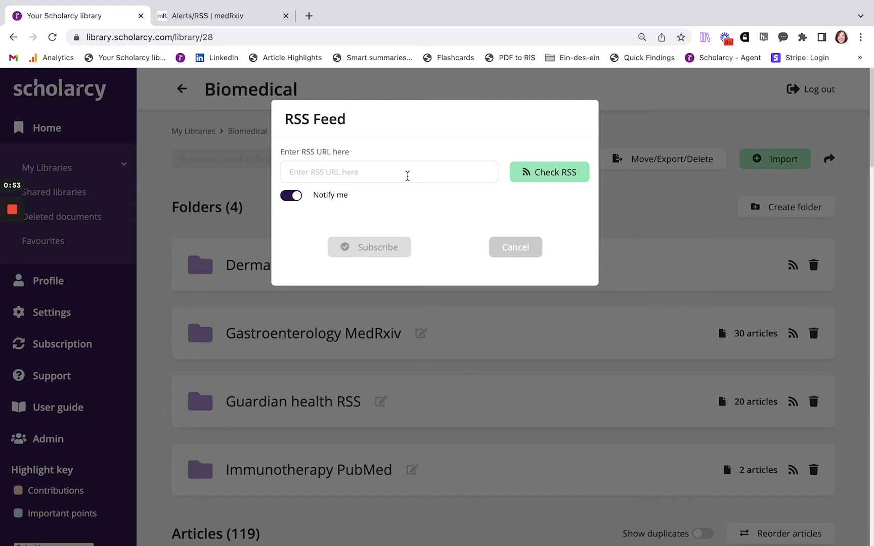
click(188, 18)
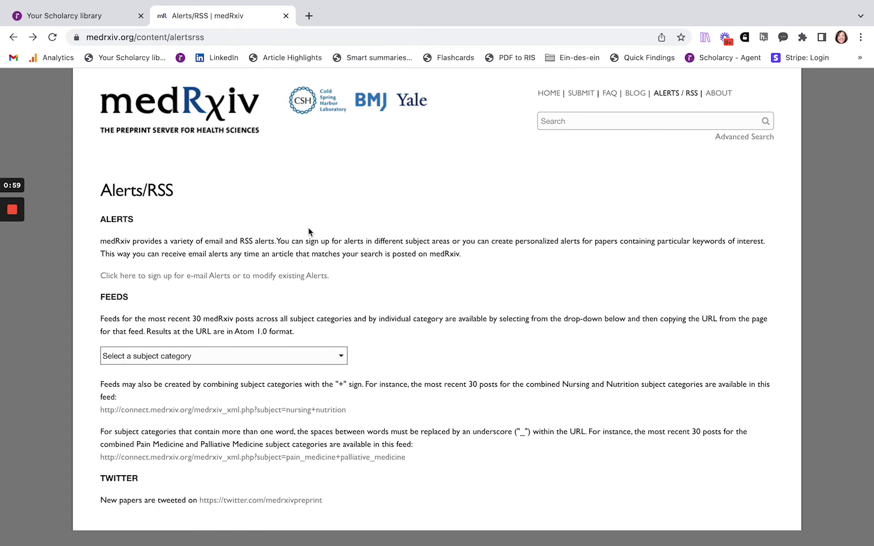
- Open medRxiv's Dermatology subject feed, copy its URL, and return to Scholarcy's RSS Feed dialog
click(312, 358)
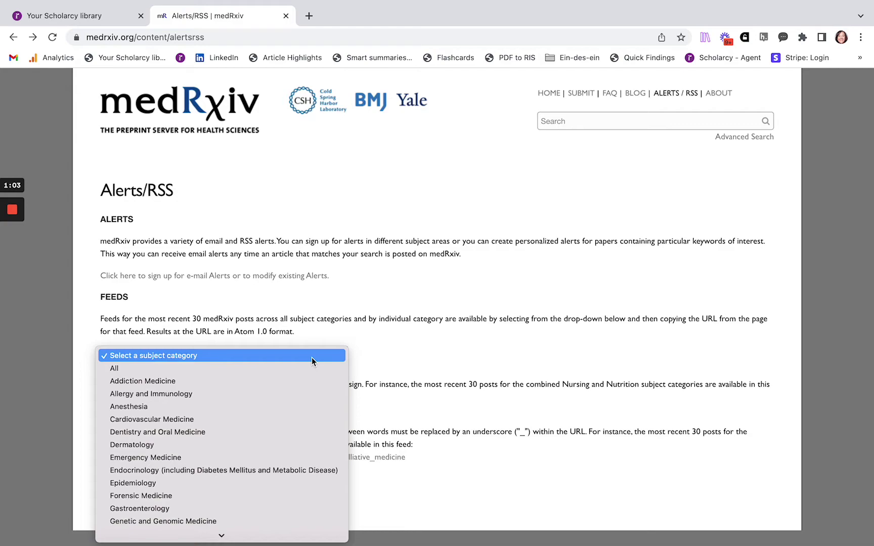
click(255, 444)
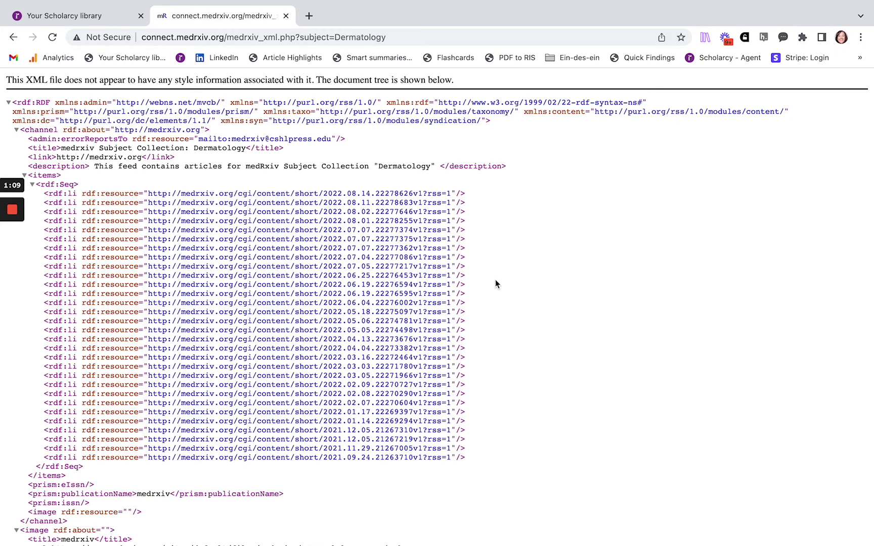
scroll(495, 283, down, 2)
scroll(495, 283, up, 2)
click(252, 38)
key(super+c)
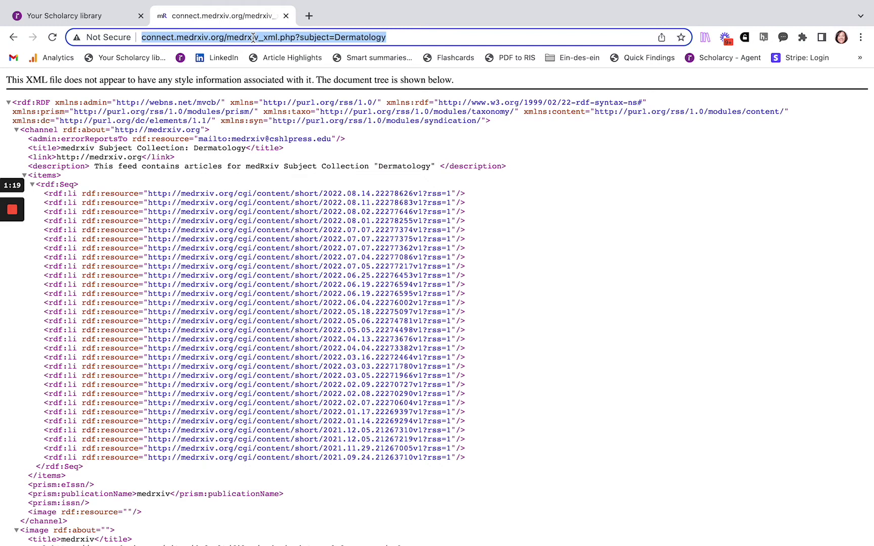
click(90, 17)
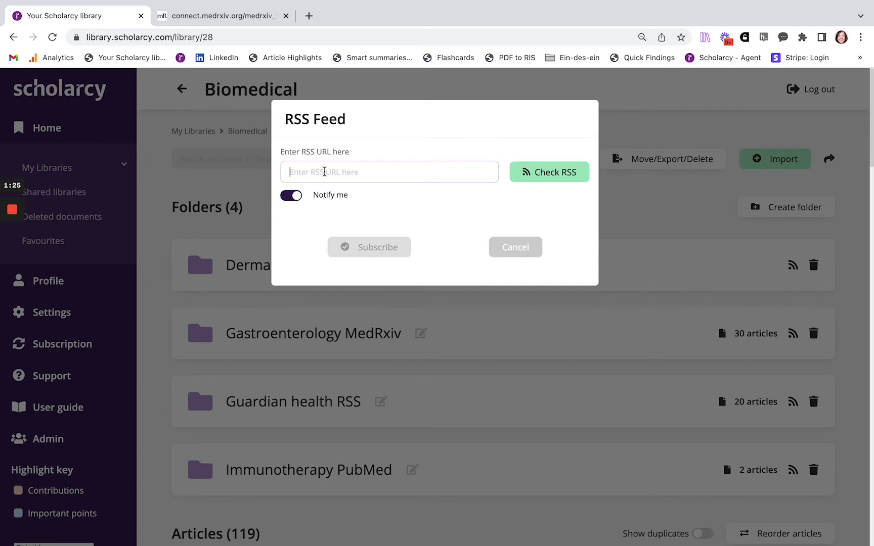
- Paste the medRxiv Dermatology feed URL and subscribe the Dermatology - RSS folder to it
key(super+v)
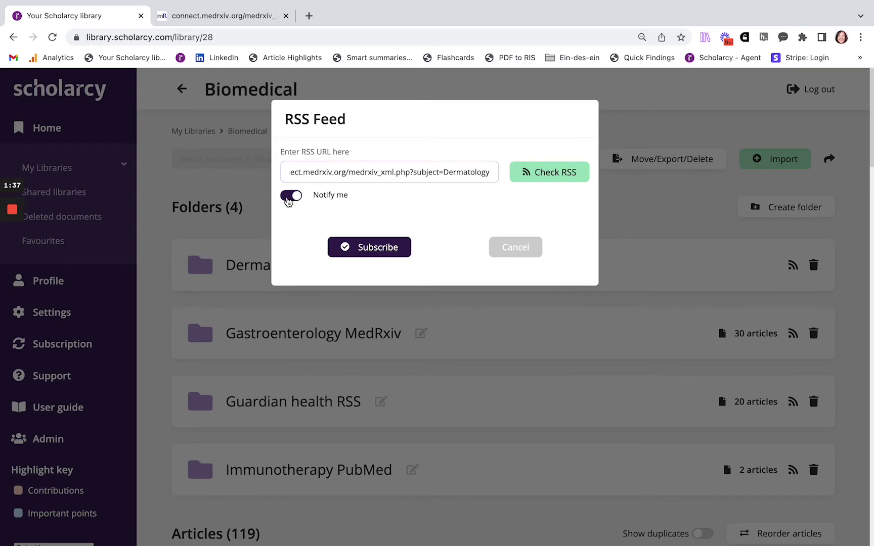
click(360, 247)
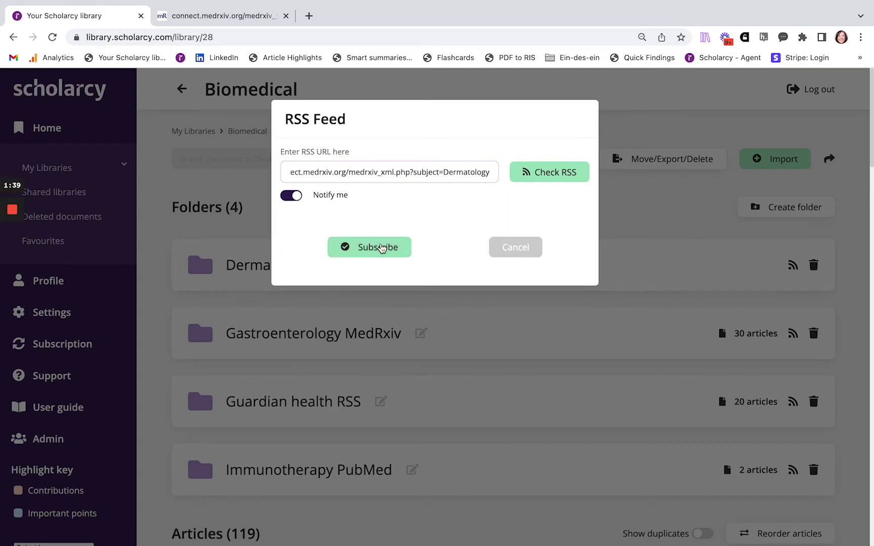
click(379, 249)
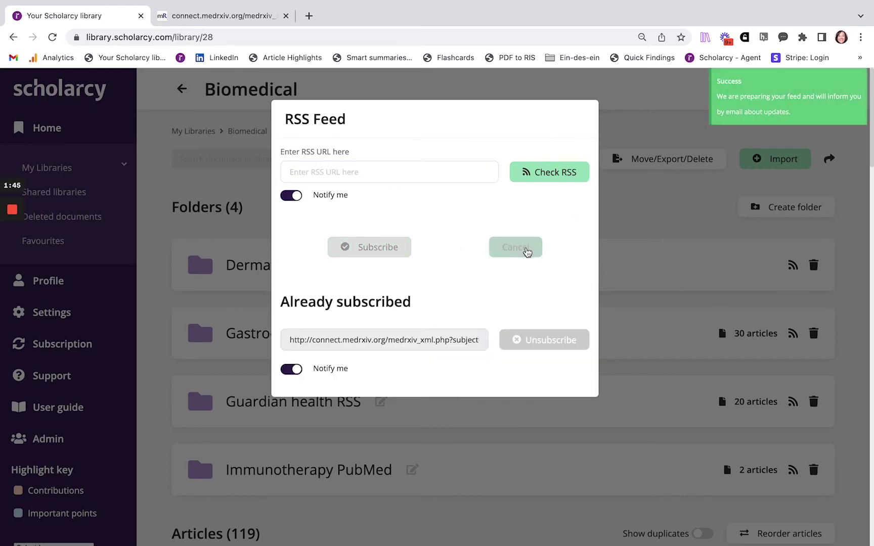
- Close the RSS Feed dialog and reload the Biomedical page so Dermatology - RSS shows 30 articles
click(517, 252)
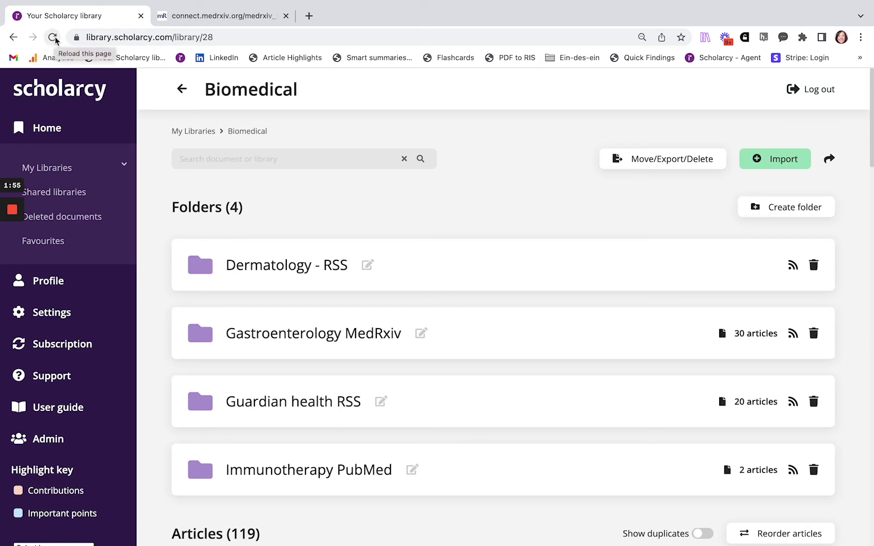
click(52, 36)
click(53, 37)
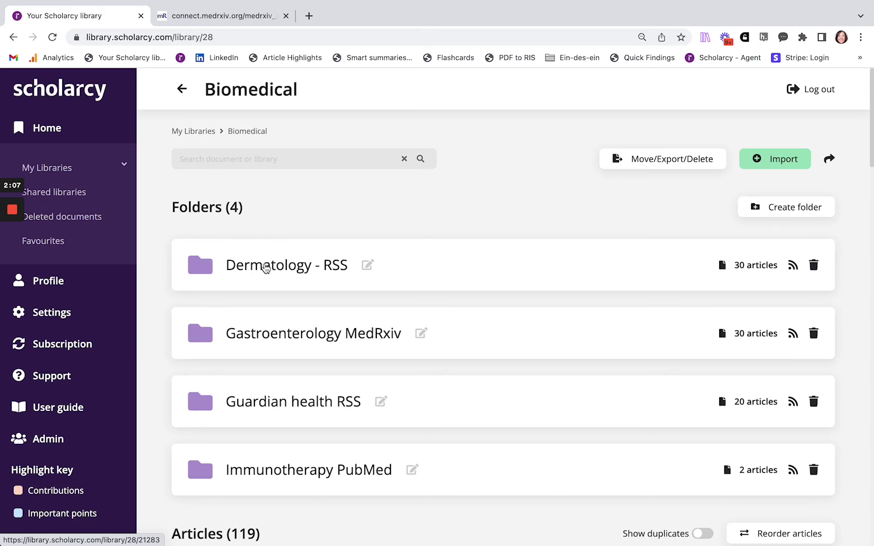
- Open the Dermatology - RSS folder and browse its feed articles added 25.08.2022
click(267, 267)
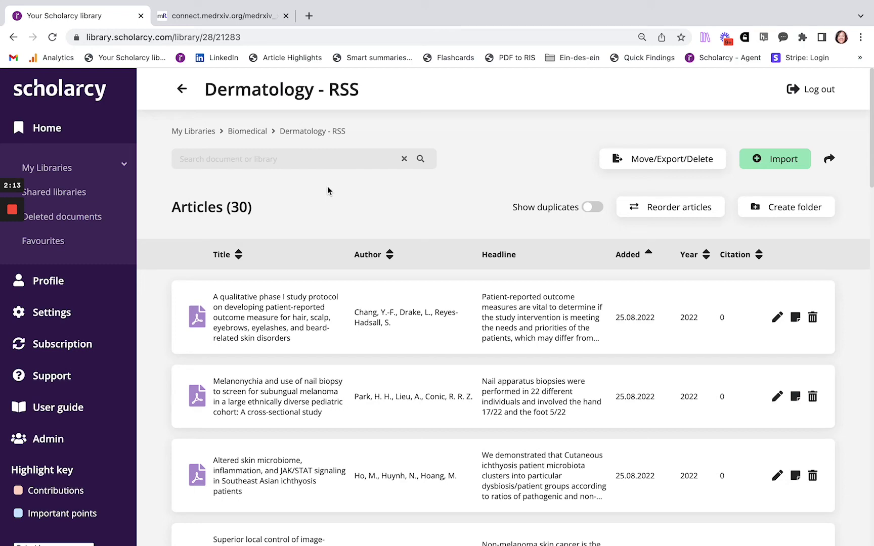
scroll(327, 190, down, 3)
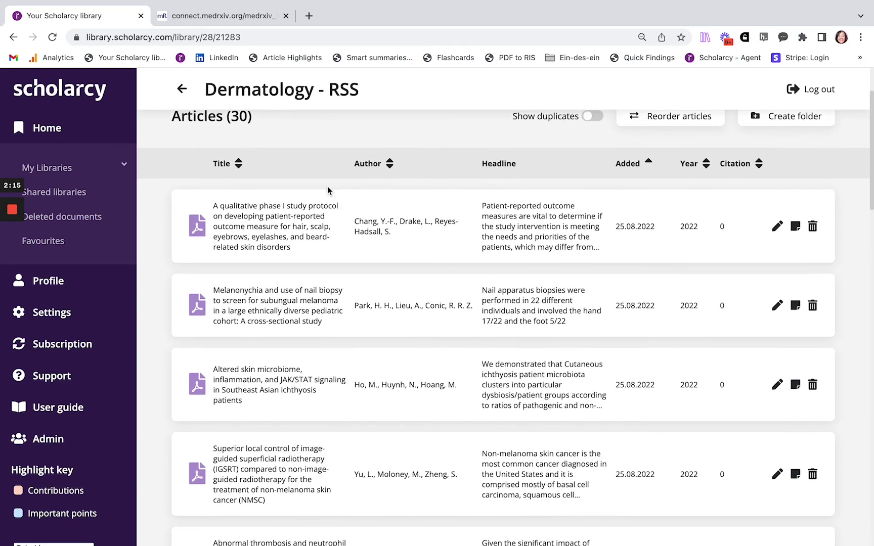
scroll(328, 189, down, 2)
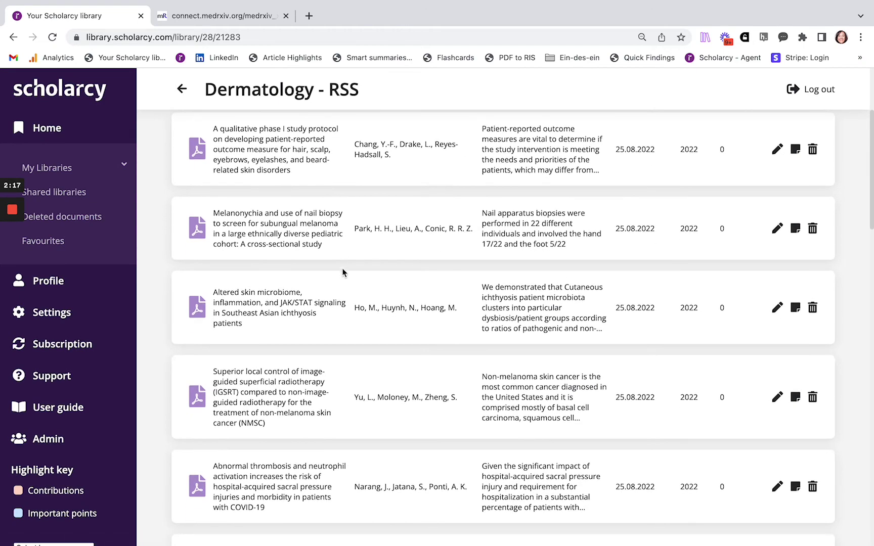
scroll(342, 286, down, 5)
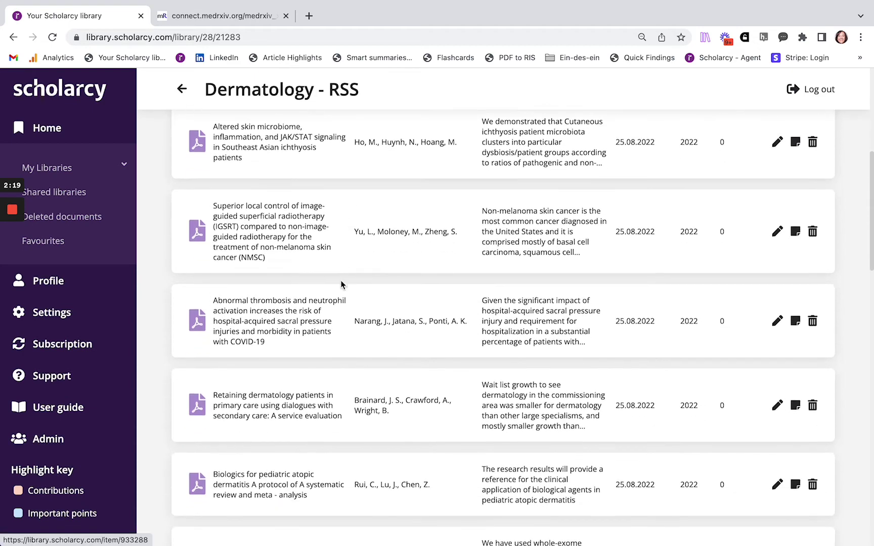
scroll(341, 286, down, 3)
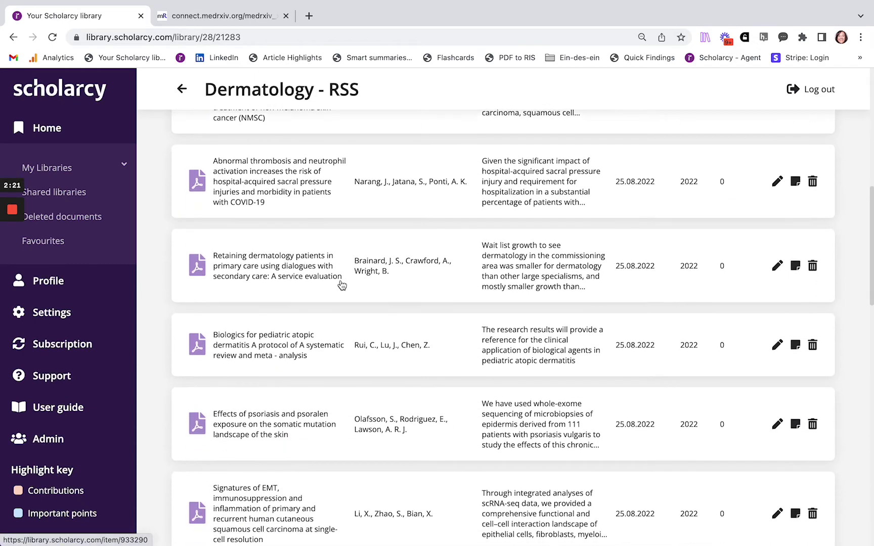
scroll(342, 286, up, 5)
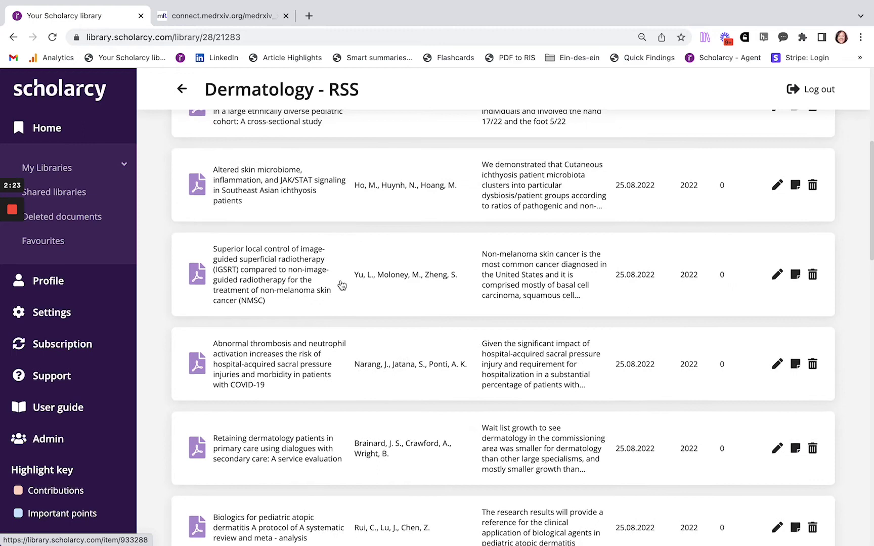
scroll(317, 259, up, 2)
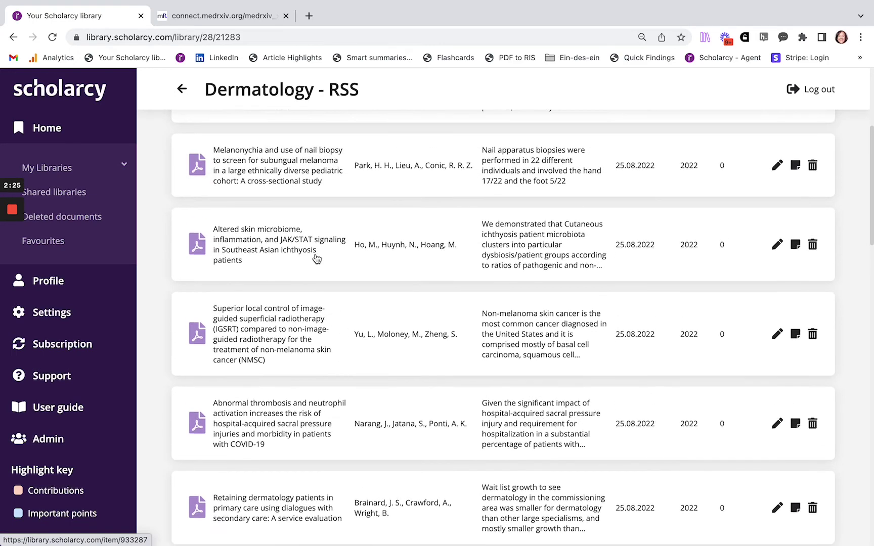
scroll(512, 264, up, 3)
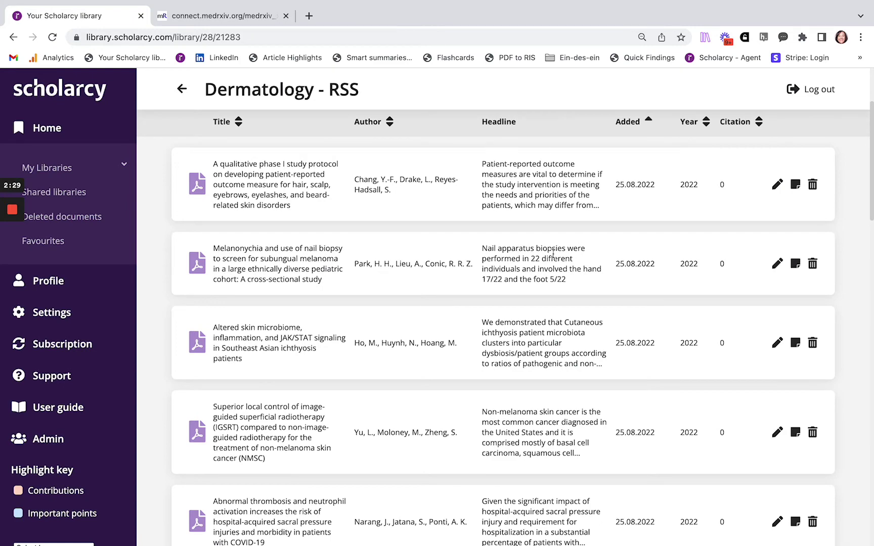
scroll(525, 278, down, 2)
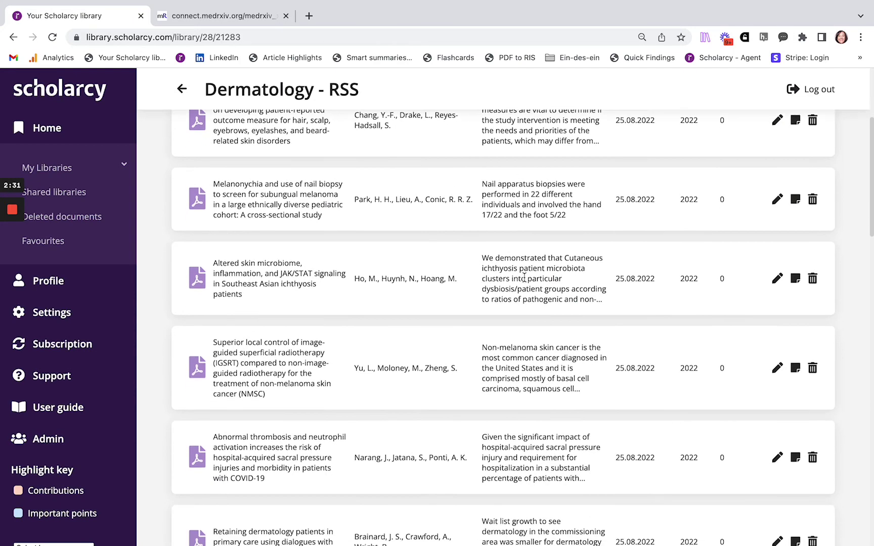
scroll(540, 286, down, 1)
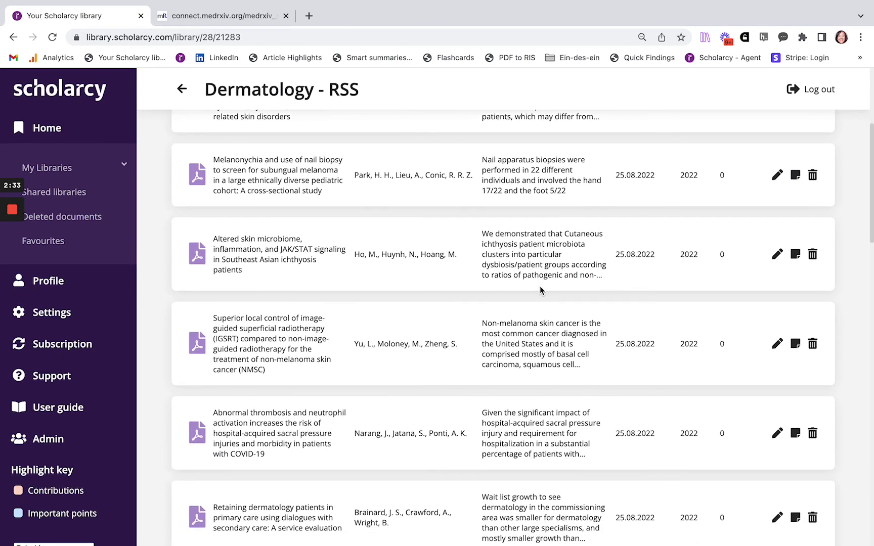
scroll(583, 364, down, 1)
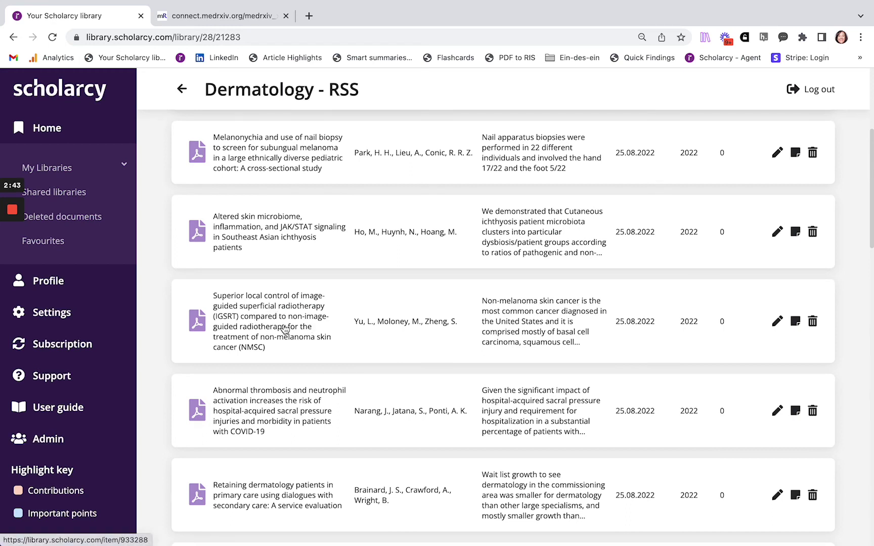
click(268, 323)
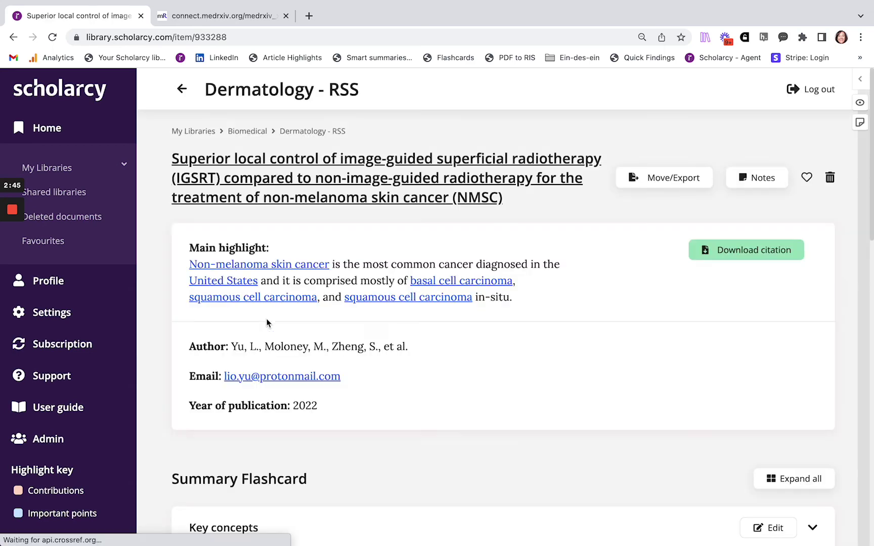
scroll(268, 323, down, 4)
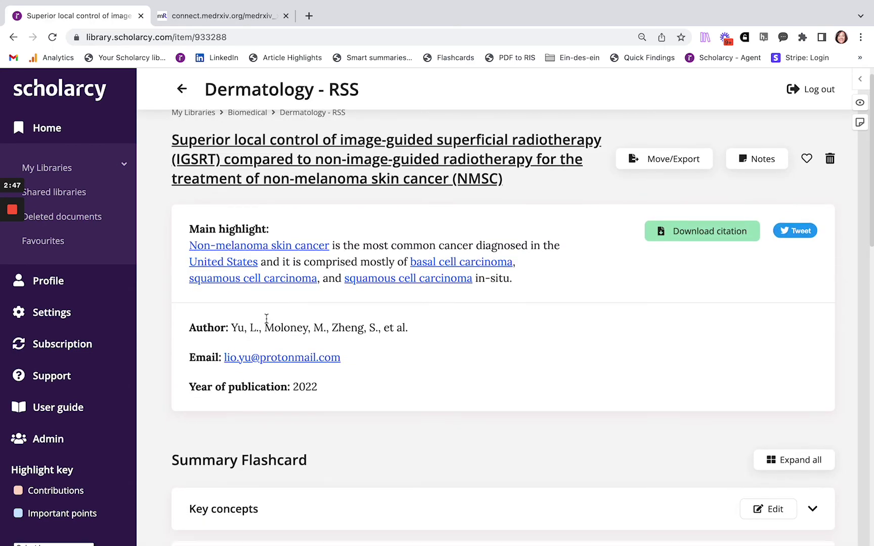
scroll(267, 324, down, 2)
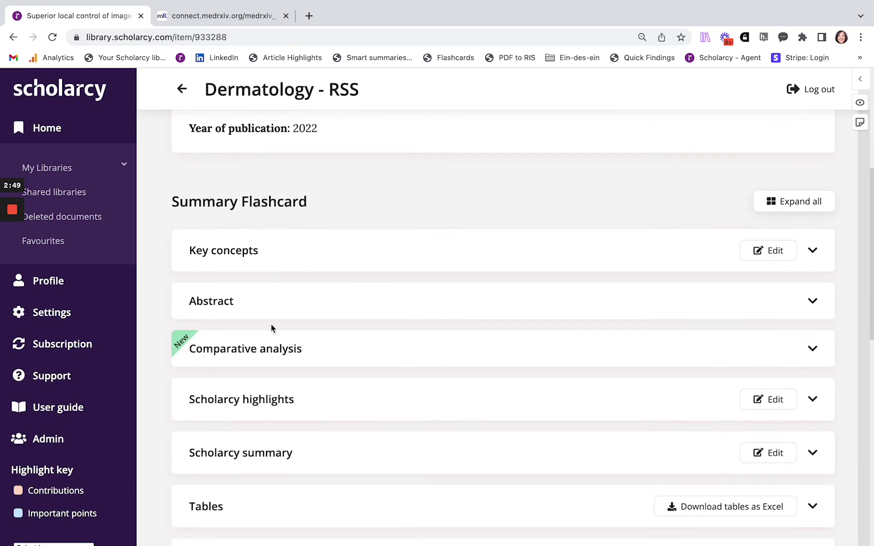
click(273, 400)
scroll(289, 398, down, 5)
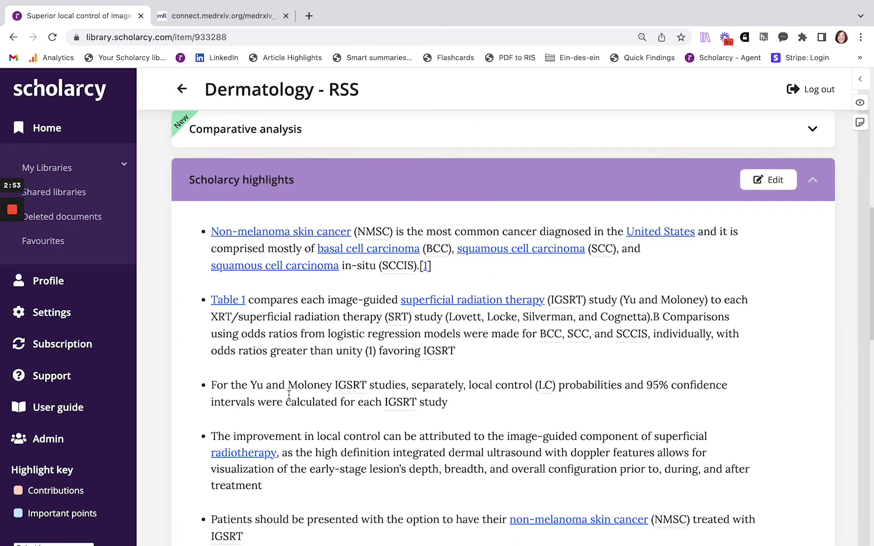
scroll(289, 394, down, 2)
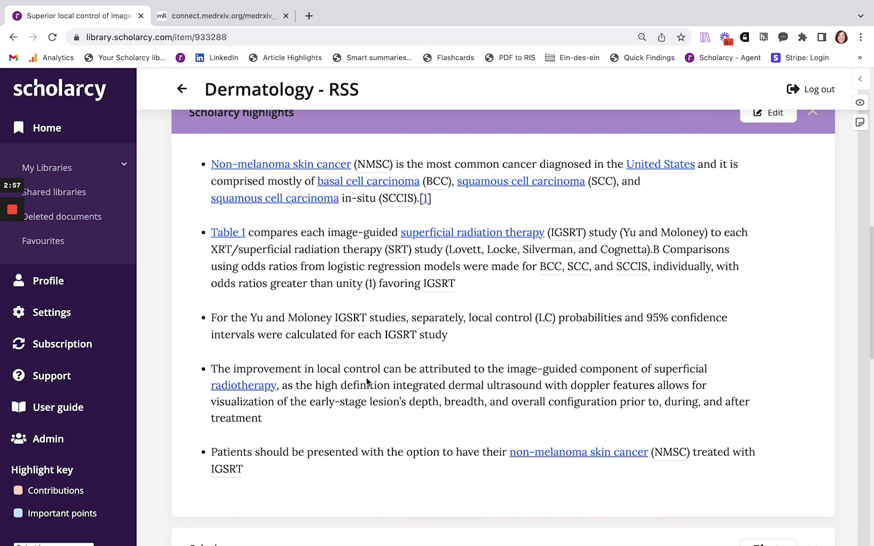
scroll(366, 378, down, 1)
scroll(362, 369, up, 2)
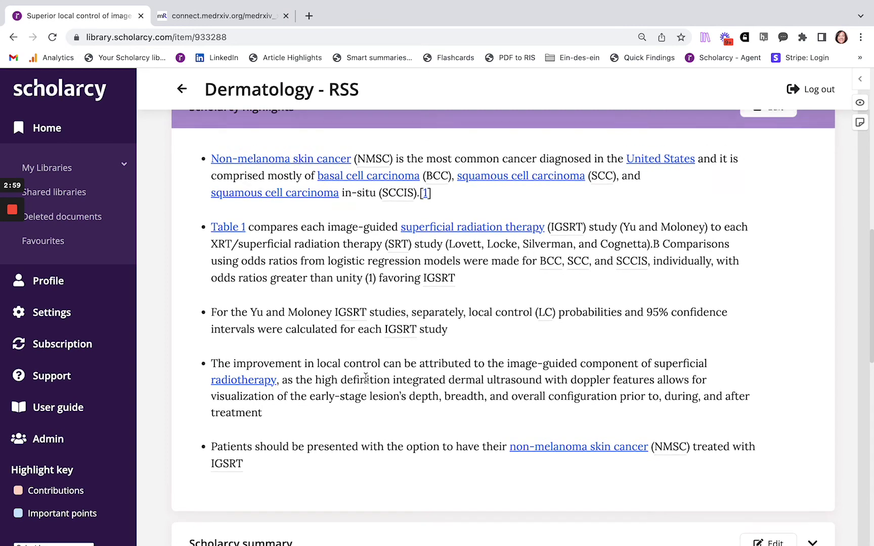
click(338, 180)
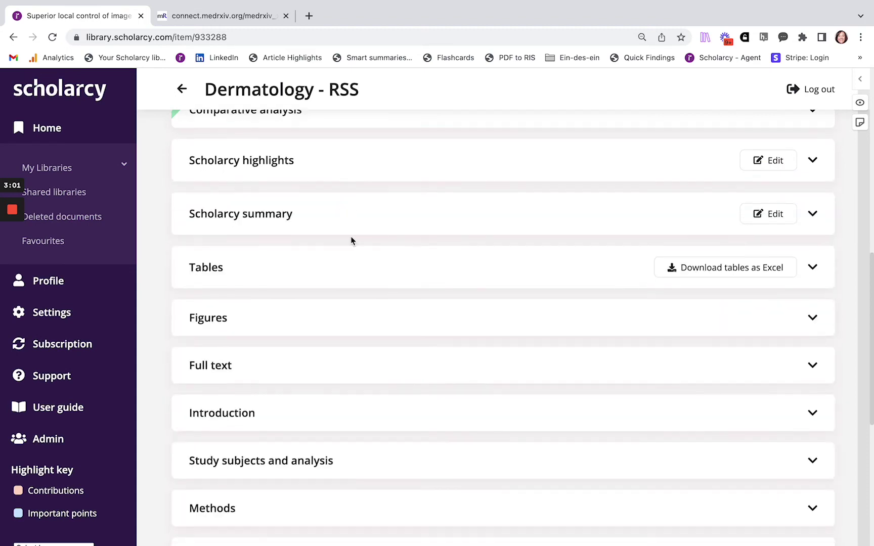
scroll(351, 240, down, 2)
scroll(327, 324, down, 1)
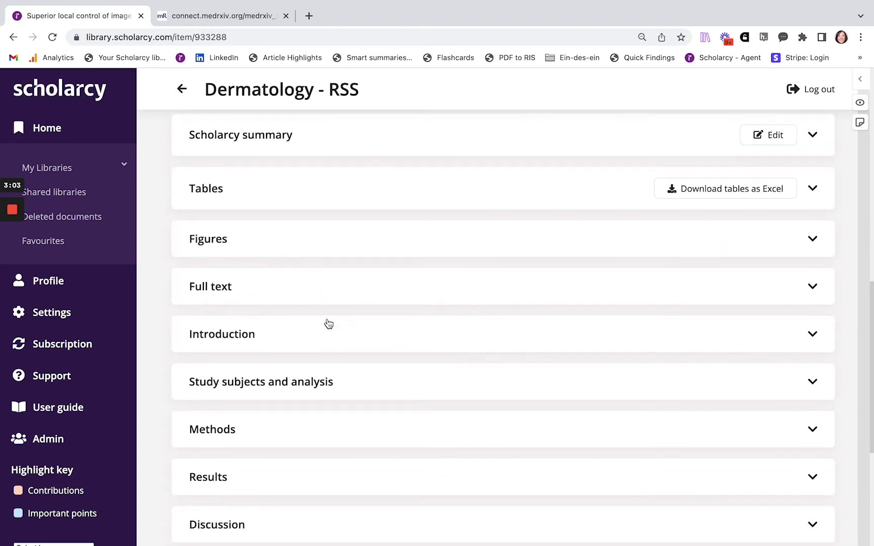
click(312, 372)
scroll(308, 372, down, 4)
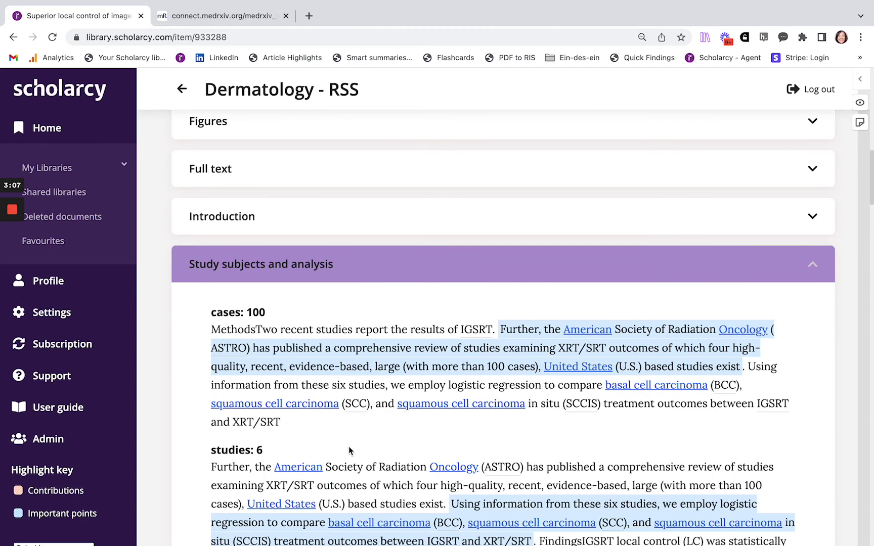
scroll(348, 439, down, 2)
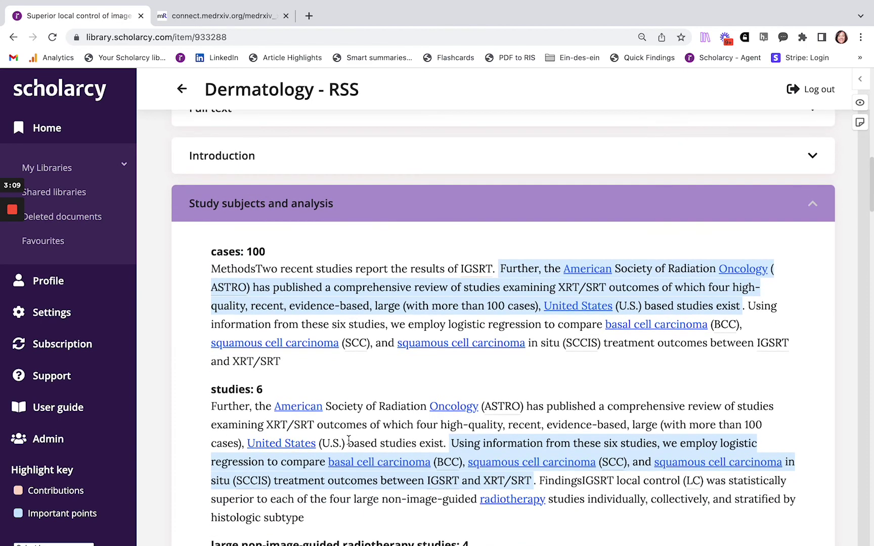
click(358, 215)
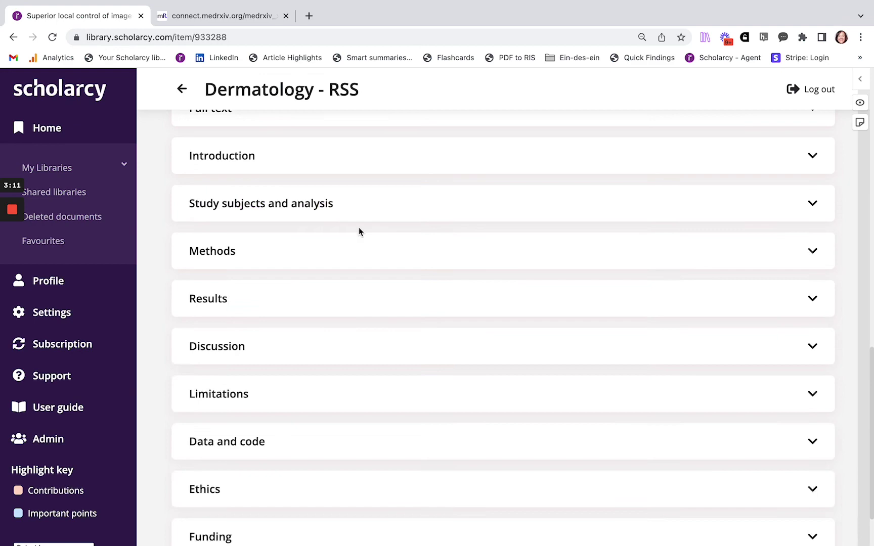
scroll(359, 229, up, 2)
click(272, 337)
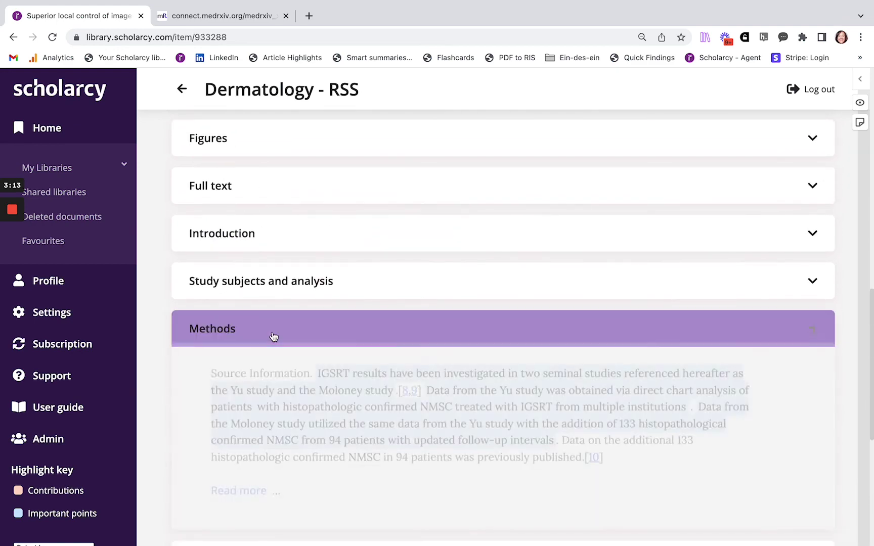
scroll(273, 337, down, 3)
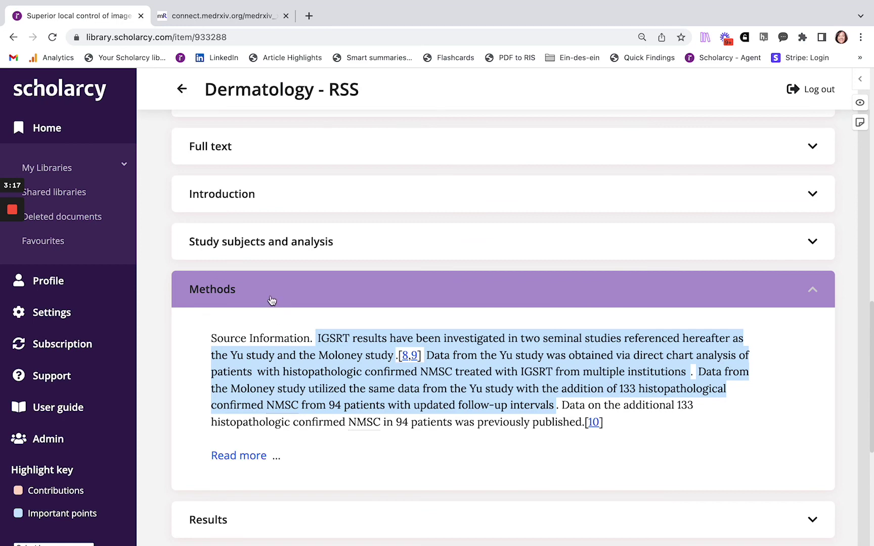
click(272, 299)
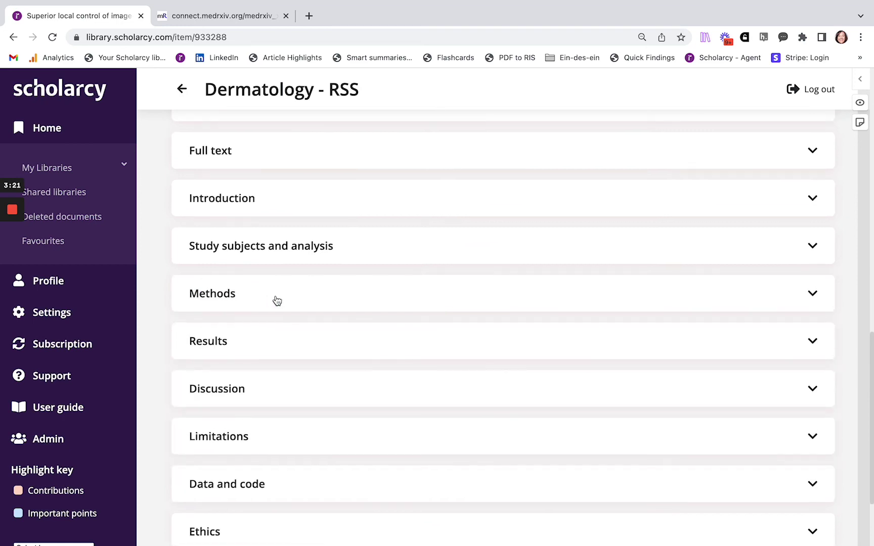
scroll(277, 301, up, 14)
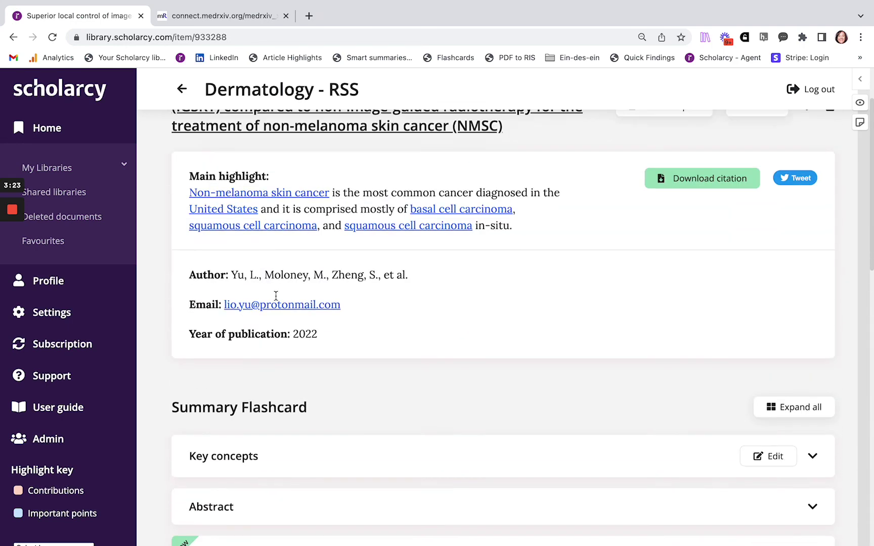
scroll(277, 296, up, 2)
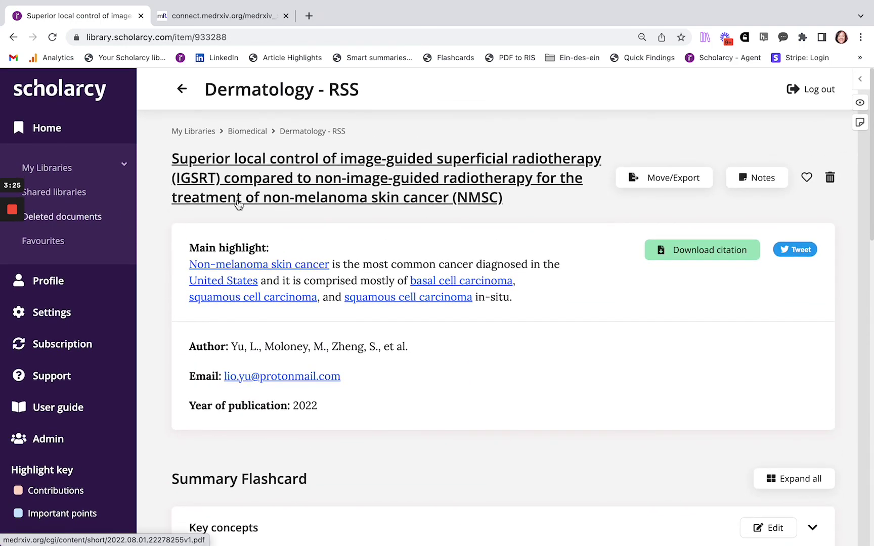